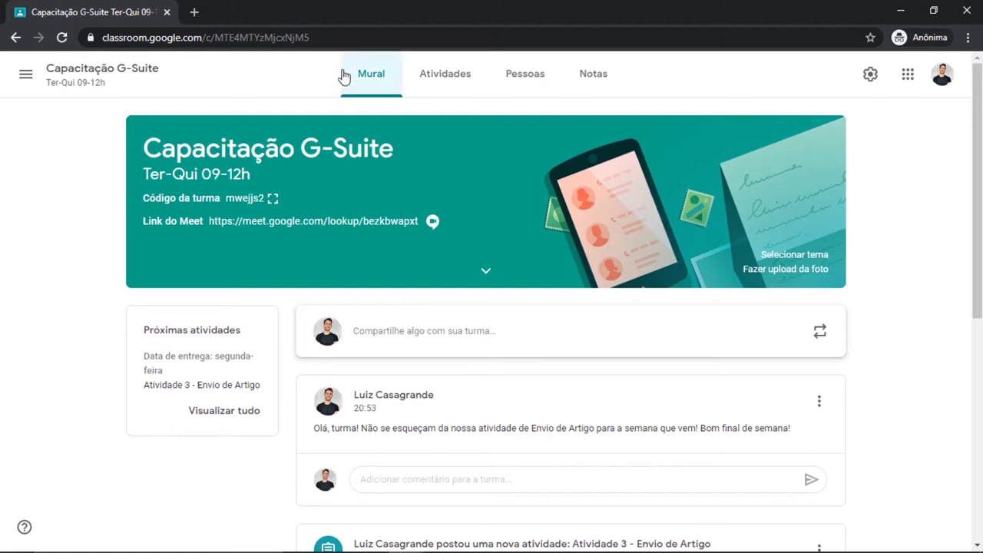
Examine the Mural page of the Capacitação G-Suite class, including its header, posted items and the latest announcement text.
scroll(364, 241, "down", 2)
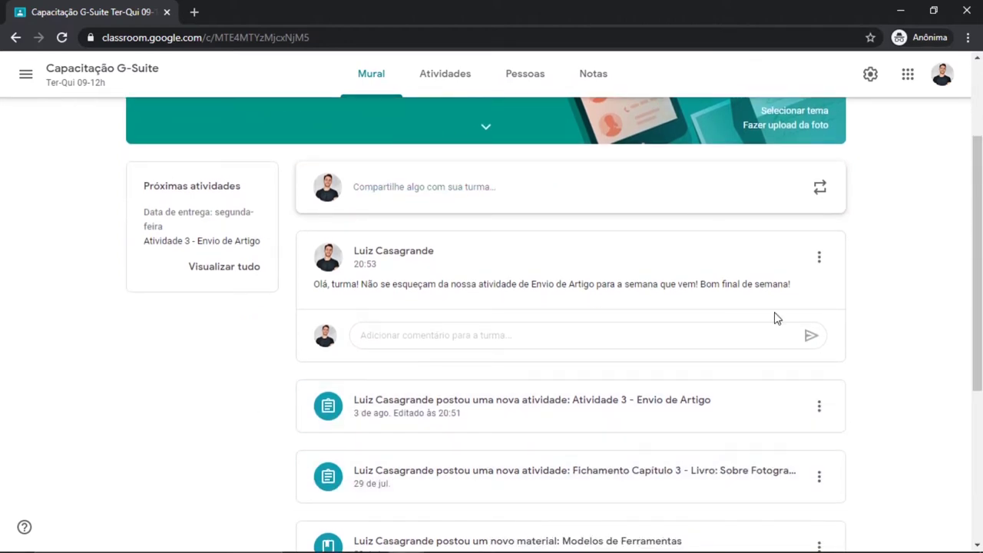
scroll(215, 149, "up", 2)
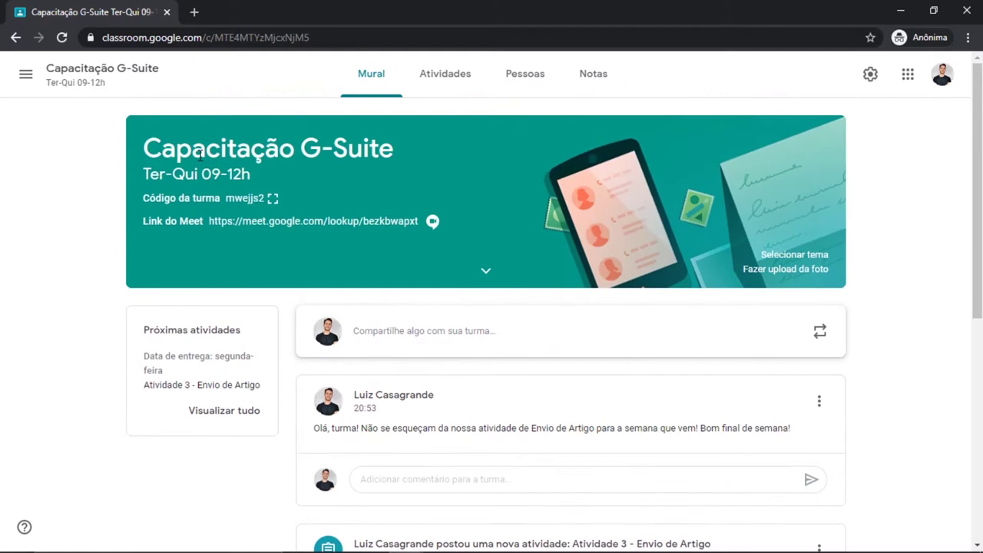
scroll(210, 149, "down", 4)
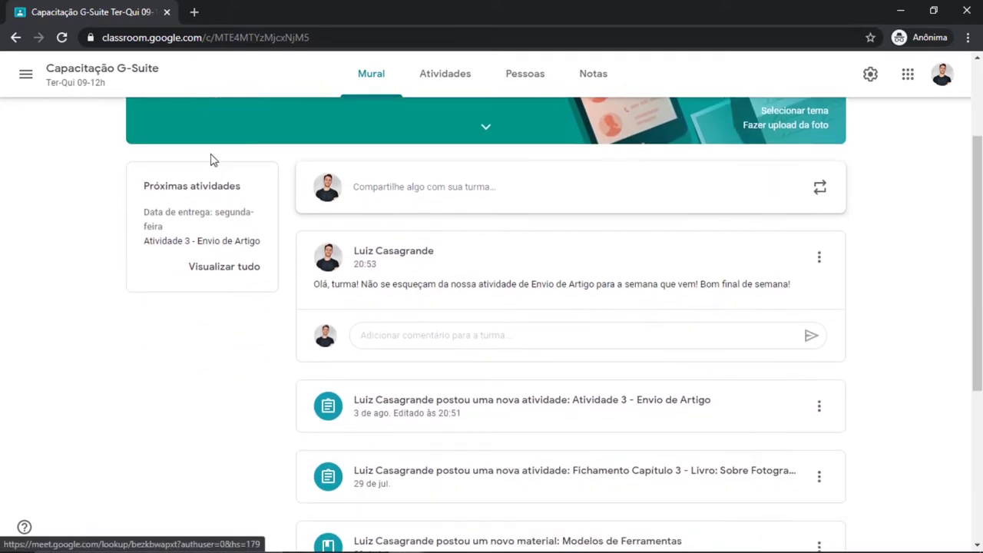
scroll(159, 206, "down", 2)
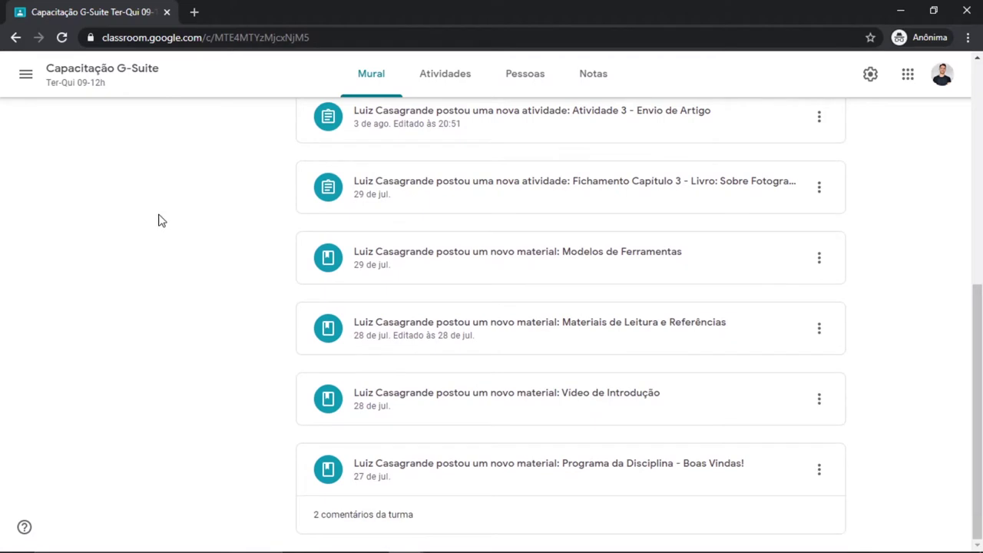
scroll(161, 222, "up", 4)
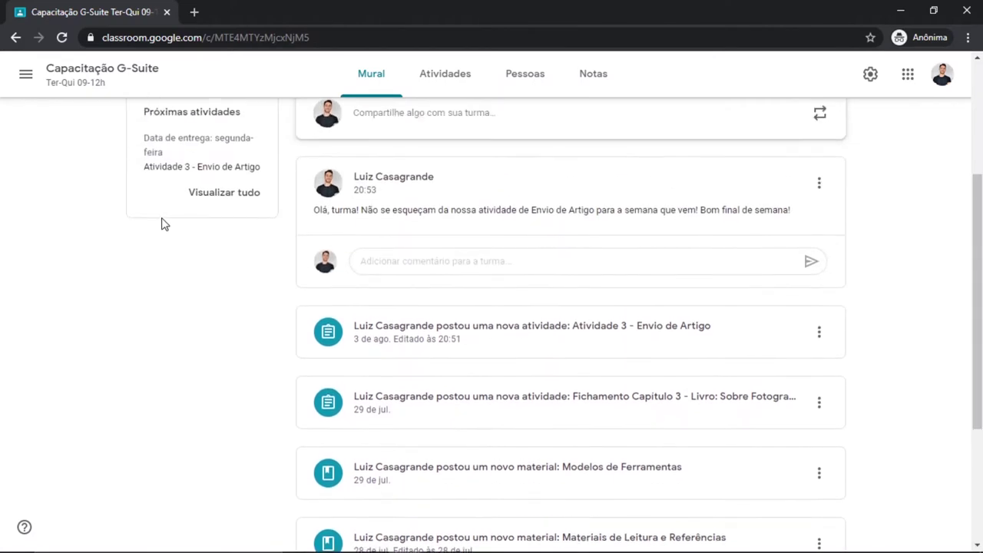
scroll(161, 223, "up", 2)
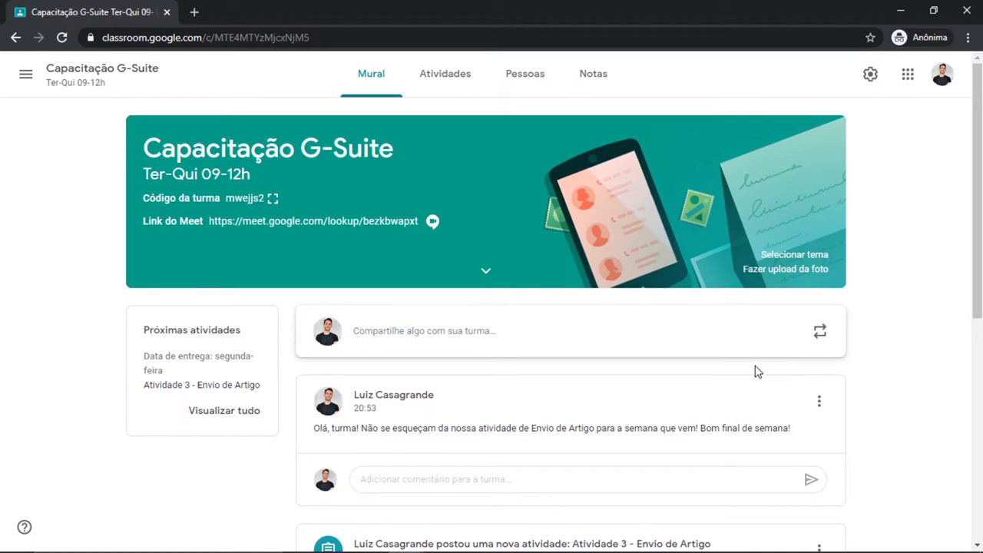
scroll(428, 401, "down", 1)
left_click_drag(315, 357, 794, 369)
left_click(795, 367)
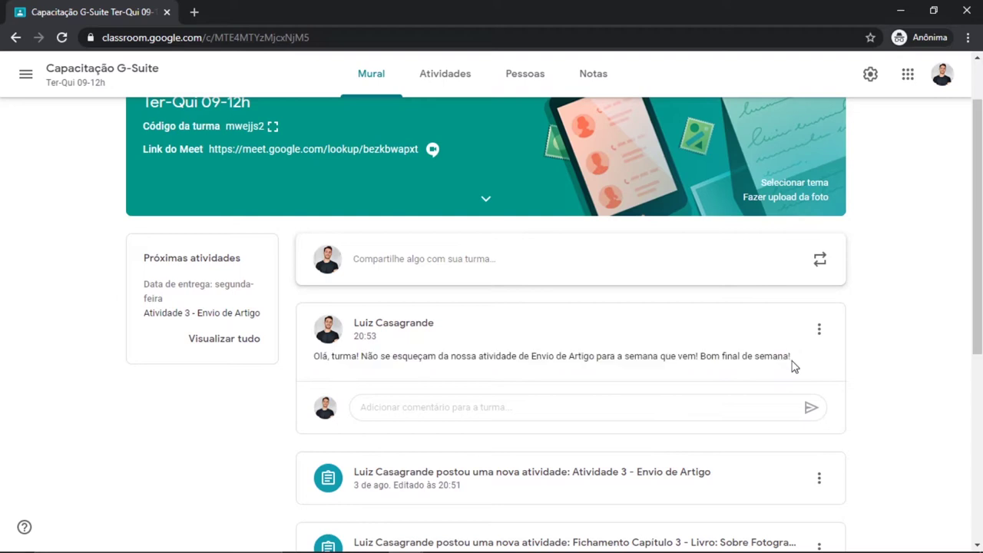
scroll(646, 320, "up", 1)
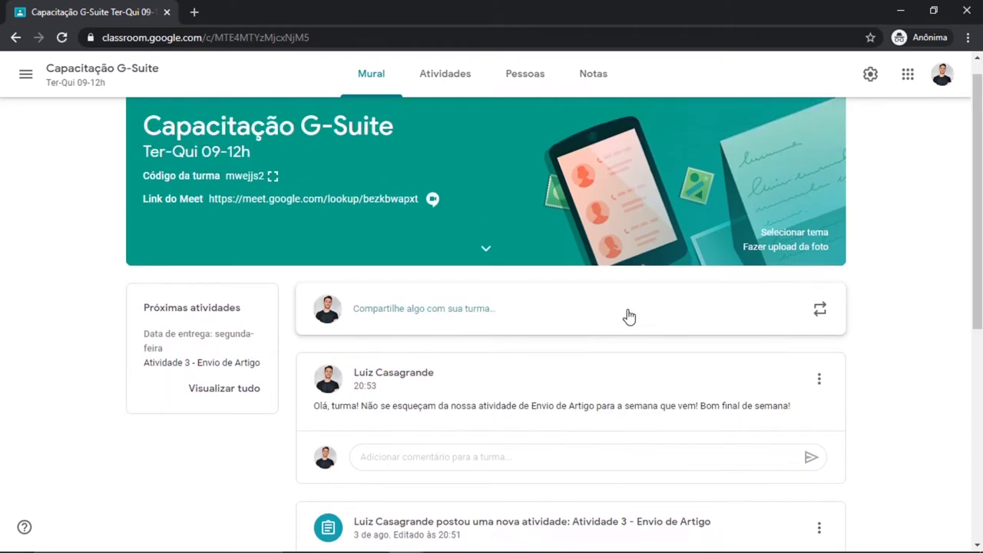
Start a new class announcement, check its class and student recipient choices, and write "Olá alunos!" as the message.
left_click(517, 345)
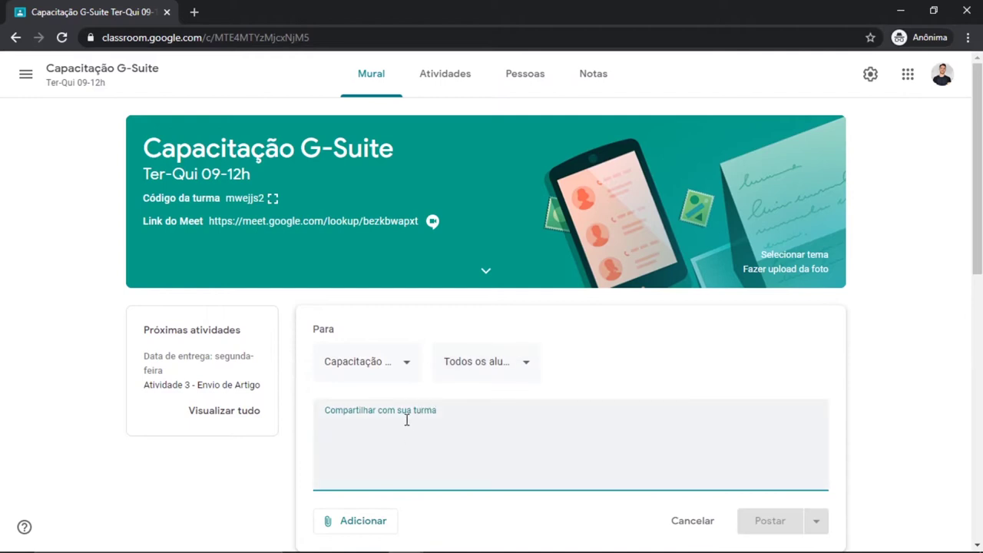
scroll(384, 376, "down", 1)
left_click(378, 302)
left_click(380, 298)
left_click(478, 299)
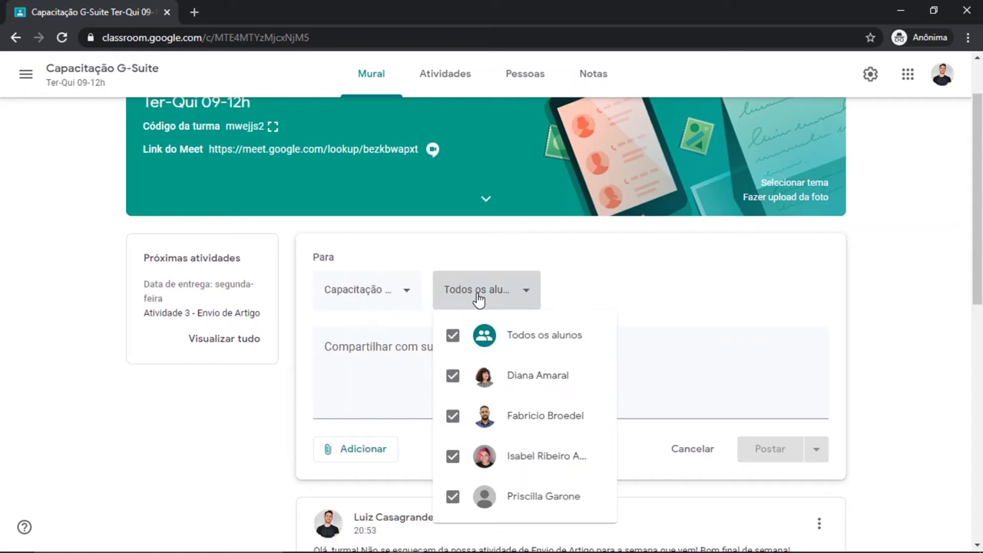
left_click(478, 299)
left_click(444, 350)
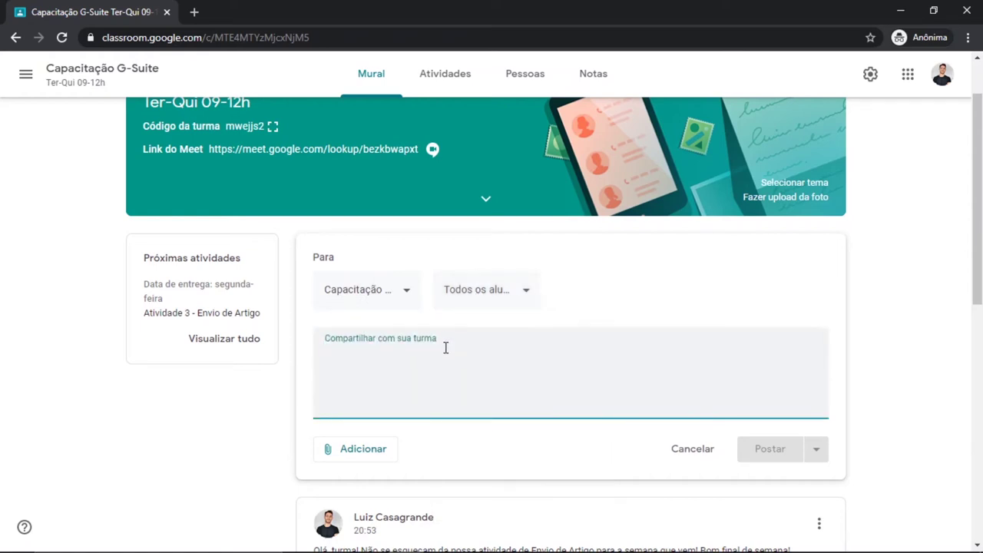
type("Olá alunos!")
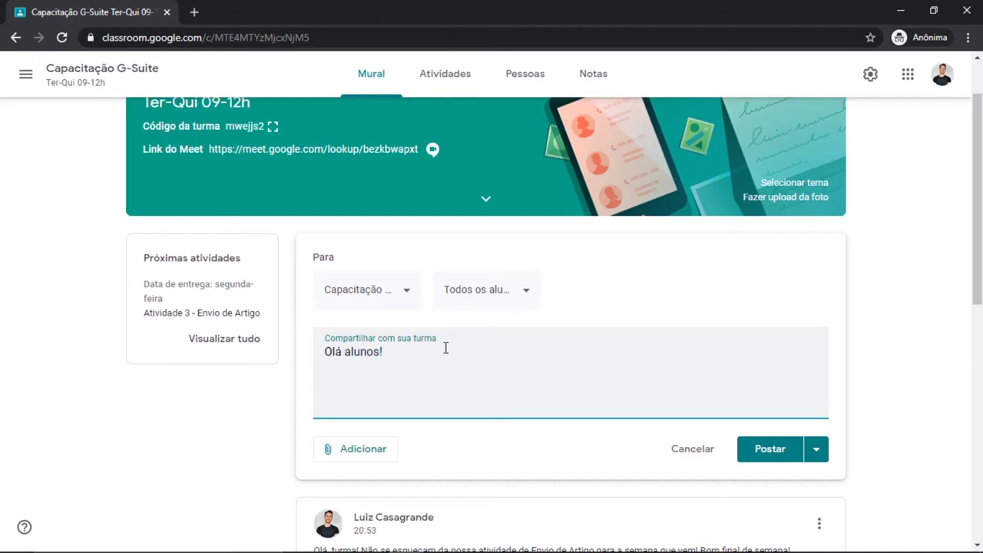
Review the announcement's attachment sources and its options for posting, scheduling or saving as a draft.
left_click(347, 457)
scroll(350, 453, "down", 1)
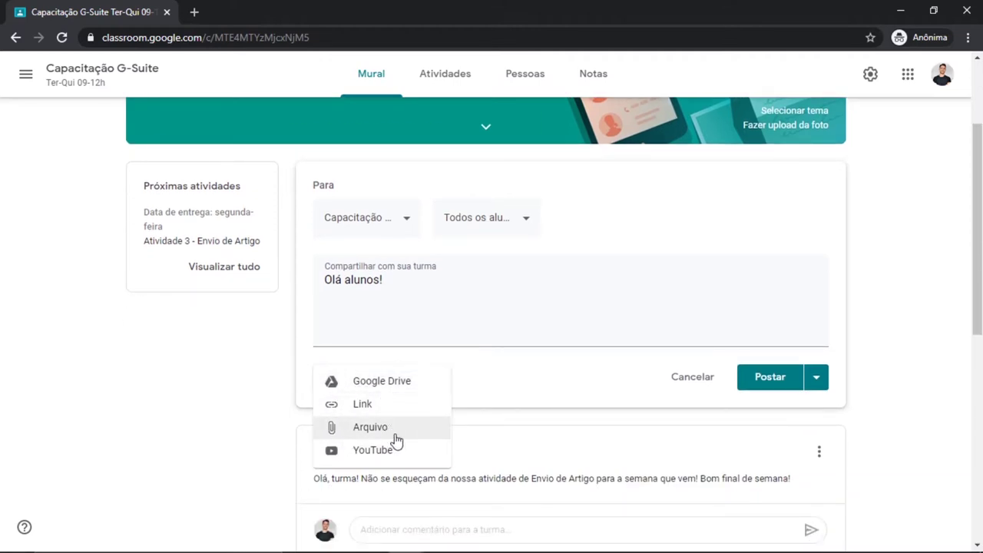
left_click(279, 392)
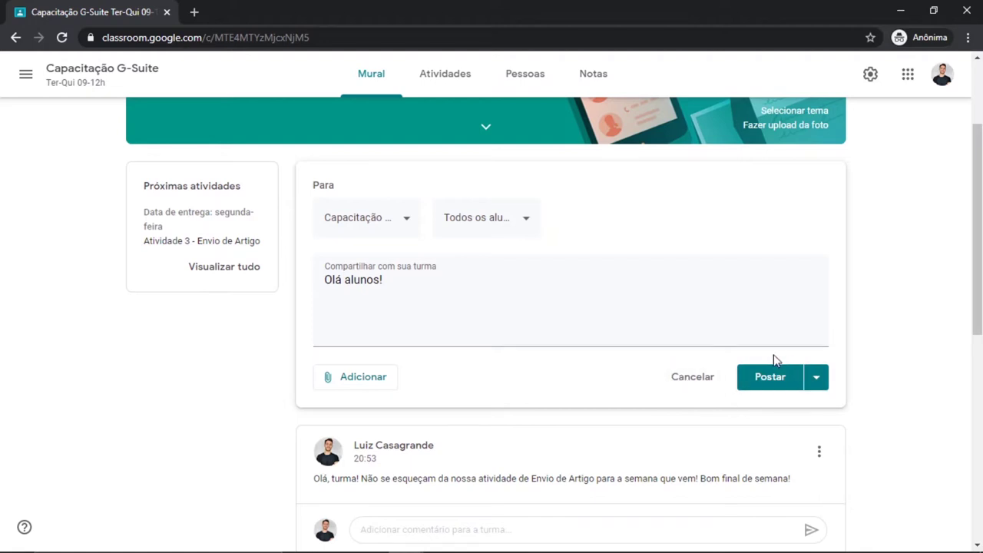
left_click(821, 382)
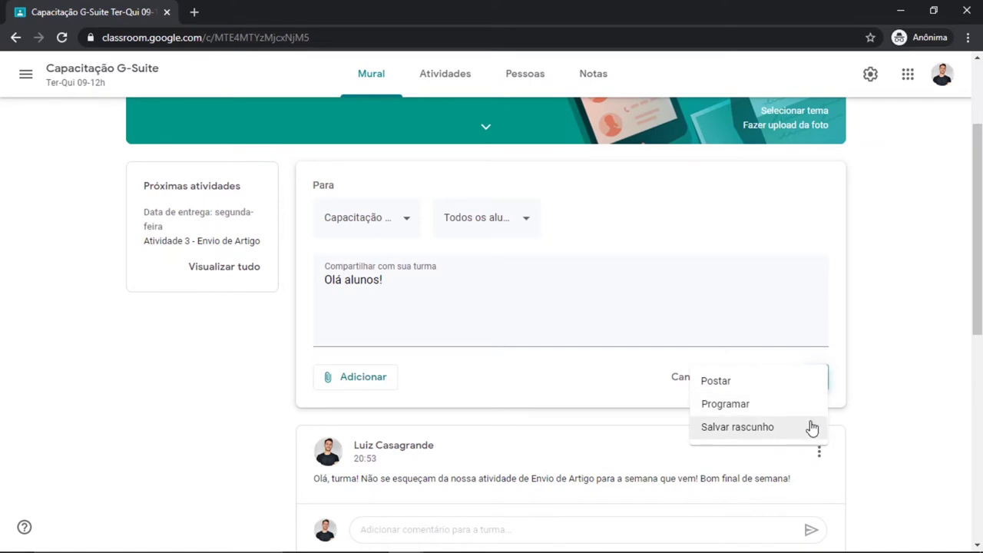
left_click(879, 406)
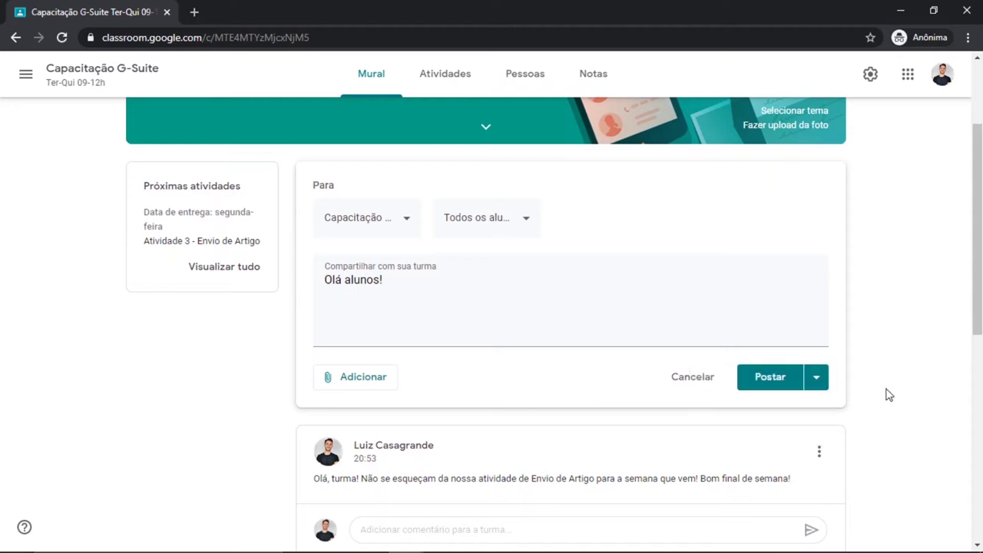
Look through the Mural posts and compare the available actions for the published announcement and the Atividade 3 - Envio de Artigo post.
scroll(530, 347, "down", 1)
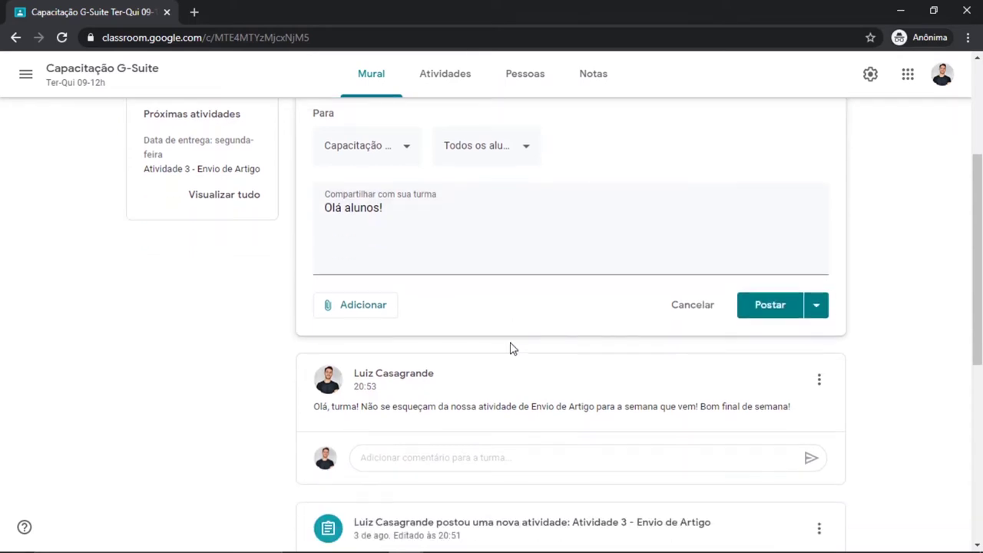
scroll(508, 356, "down", 3)
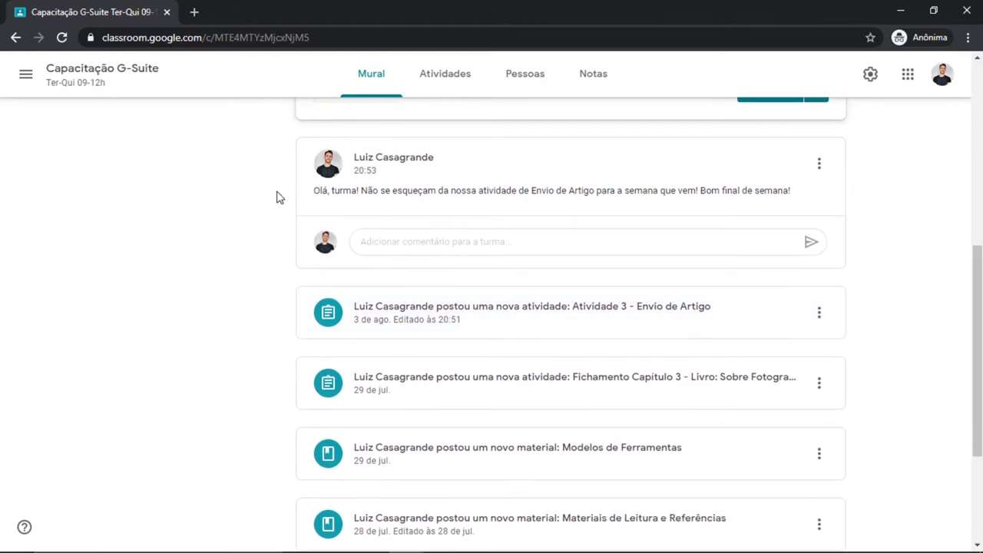
scroll(254, 225, "down", 1)
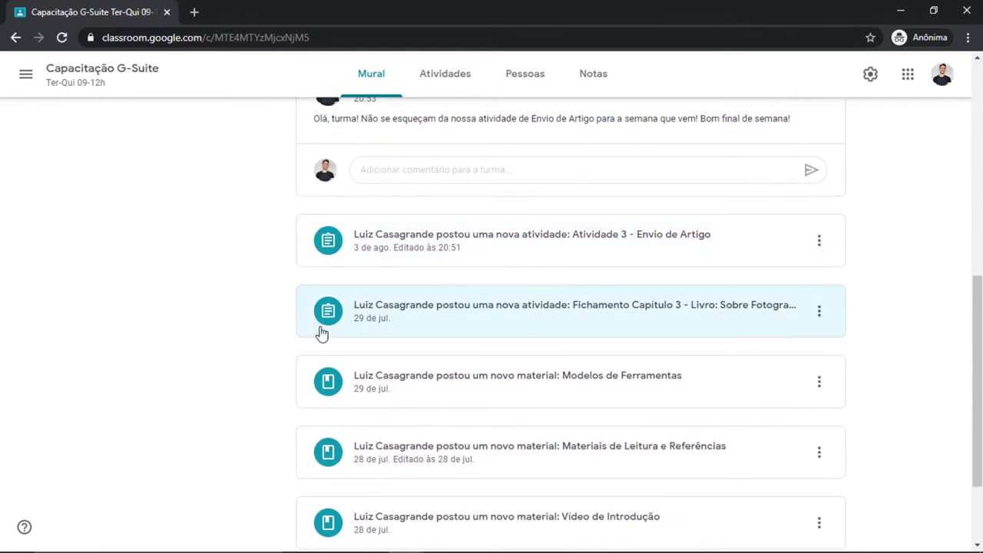
scroll(322, 338, "down", 2)
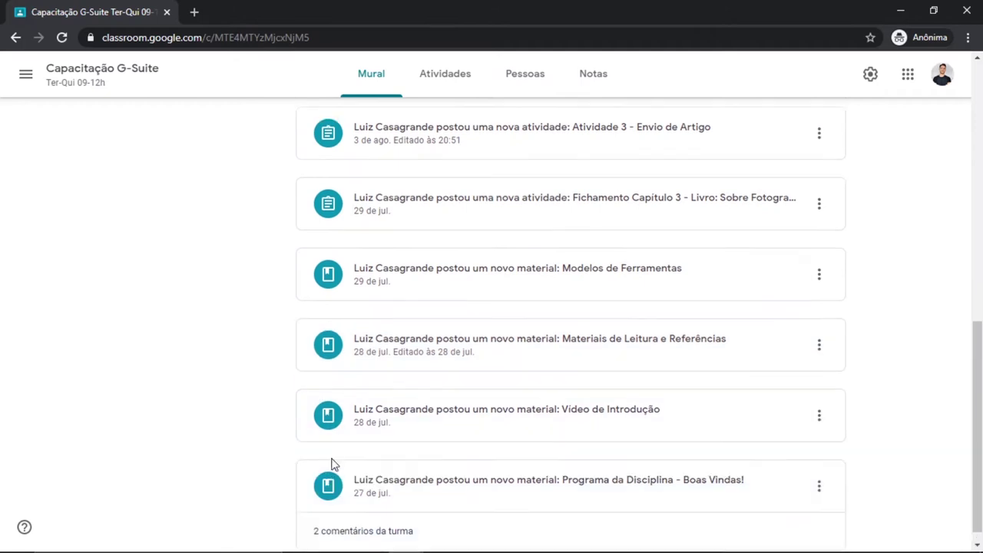
scroll(335, 461, "up", 4)
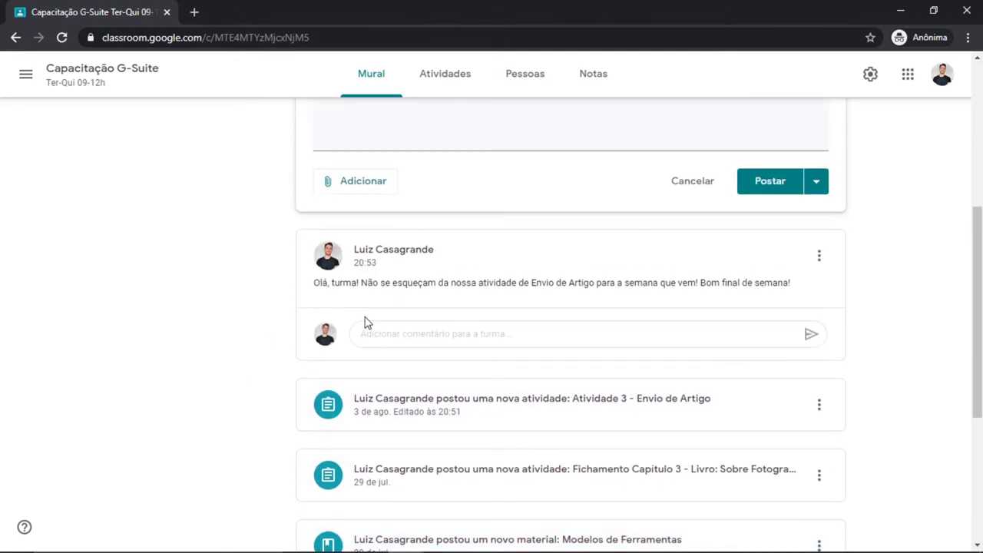
left_click(820, 261)
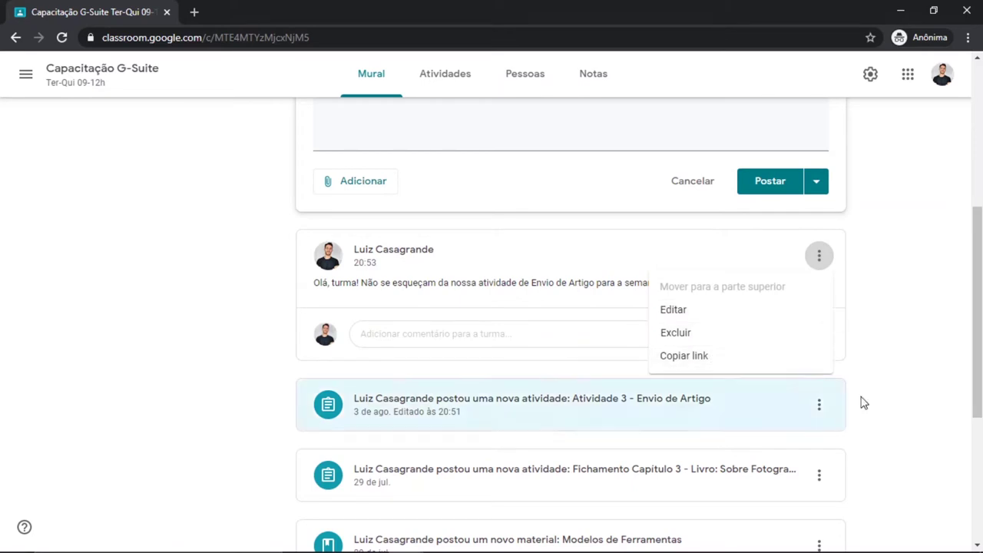
left_click(824, 406)
left_click(825, 406)
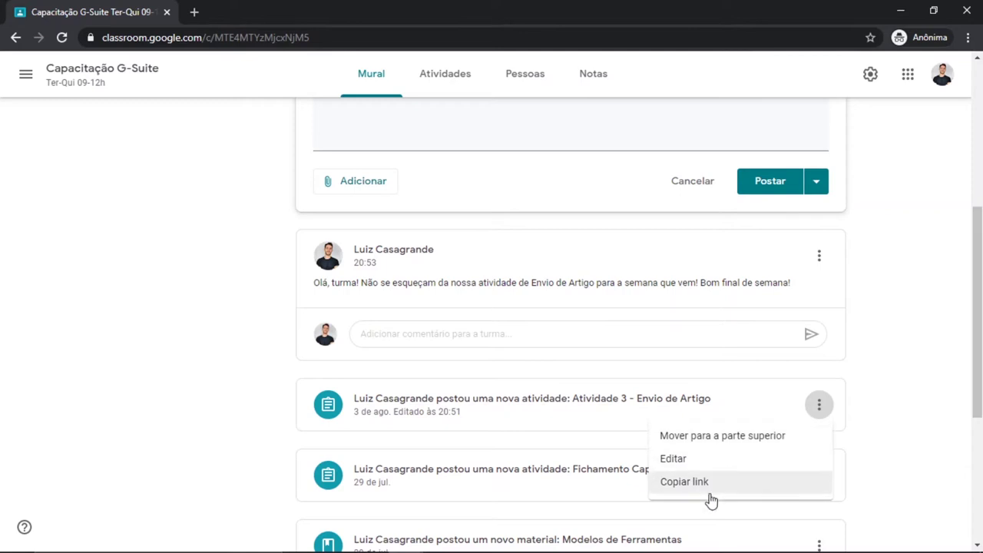
left_click(820, 260)
left_click(820, 259)
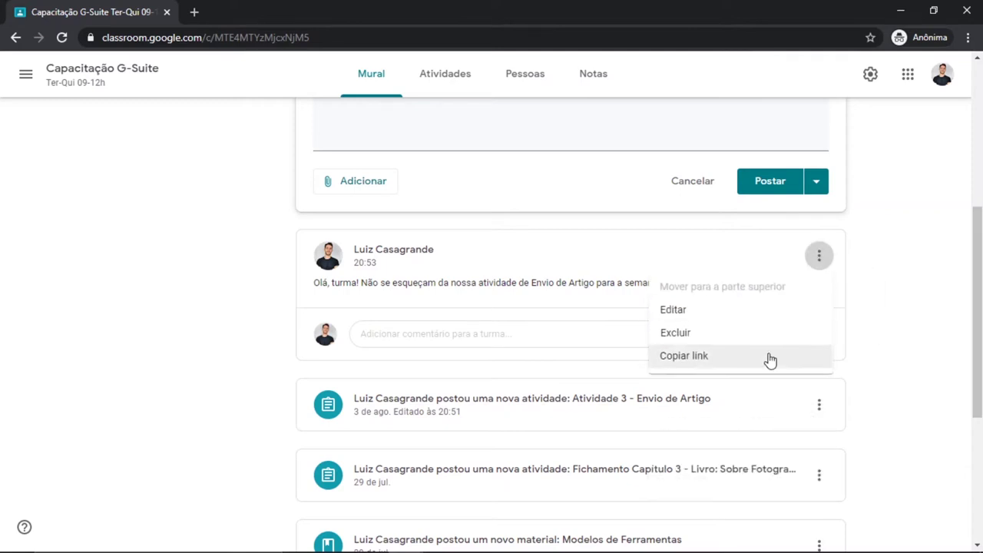
left_click(868, 406)
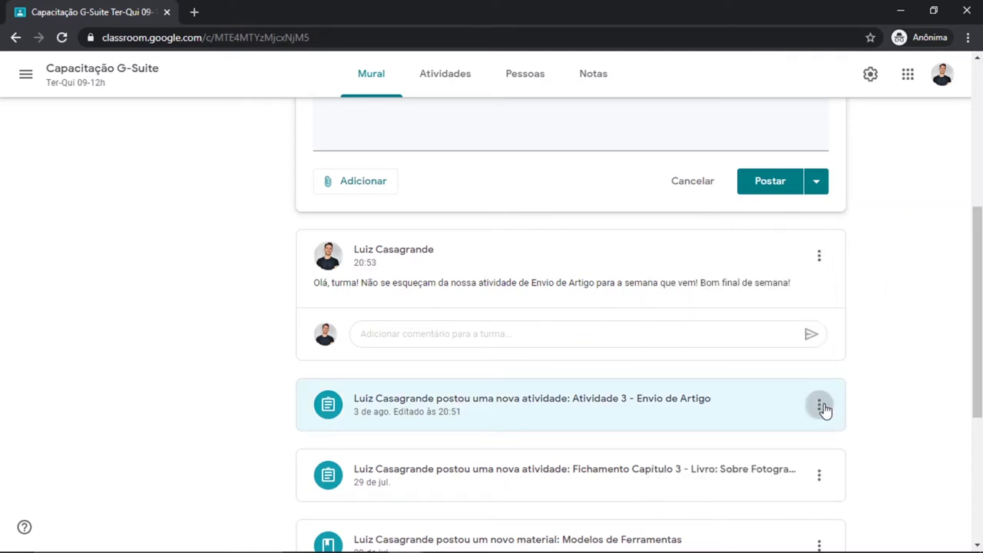
left_click(820, 405)
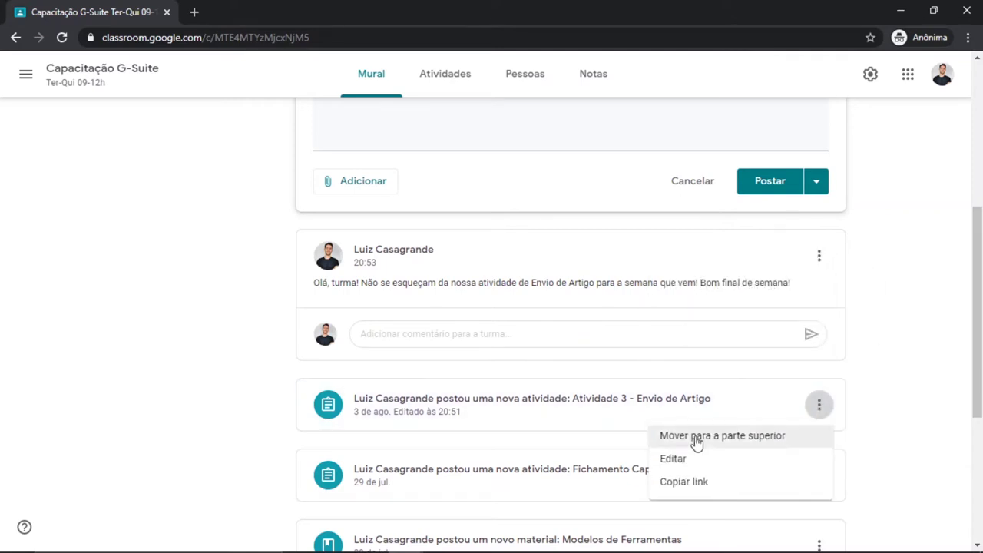
left_click(903, 428)
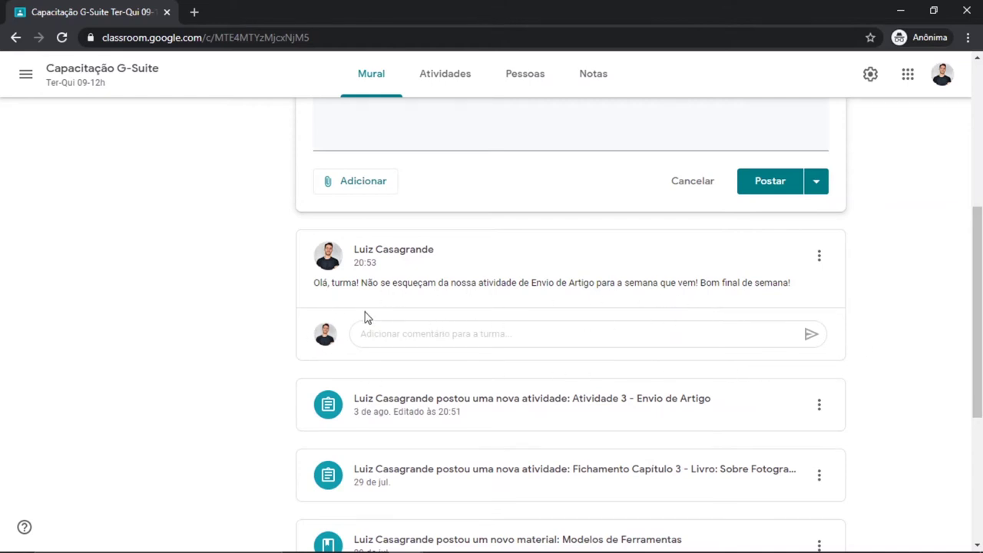
Check the published announcement's comment field and view the class comments on the Programa da Disciplina - Boas Vindas! post.
left_click(392, 332)
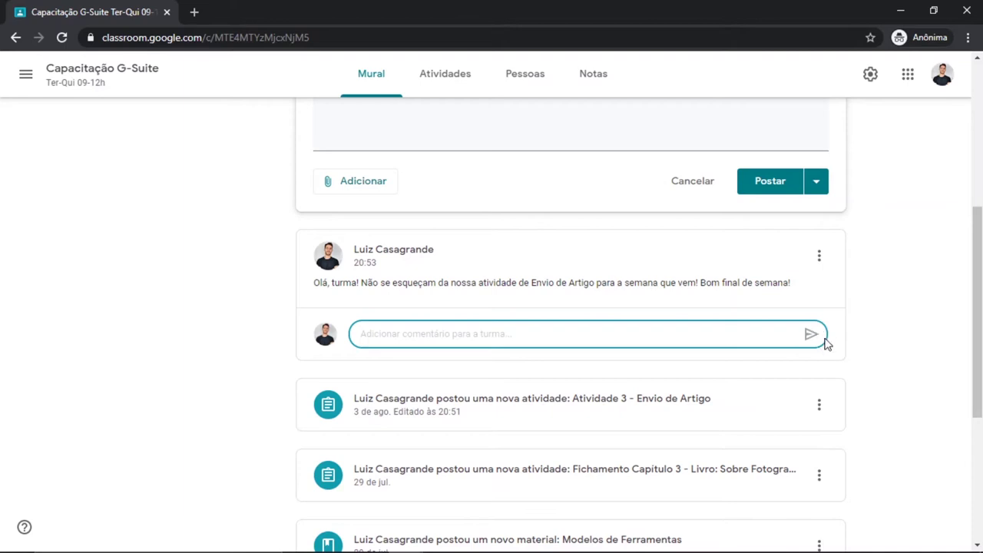
scroll(826, 343, "down", 4)
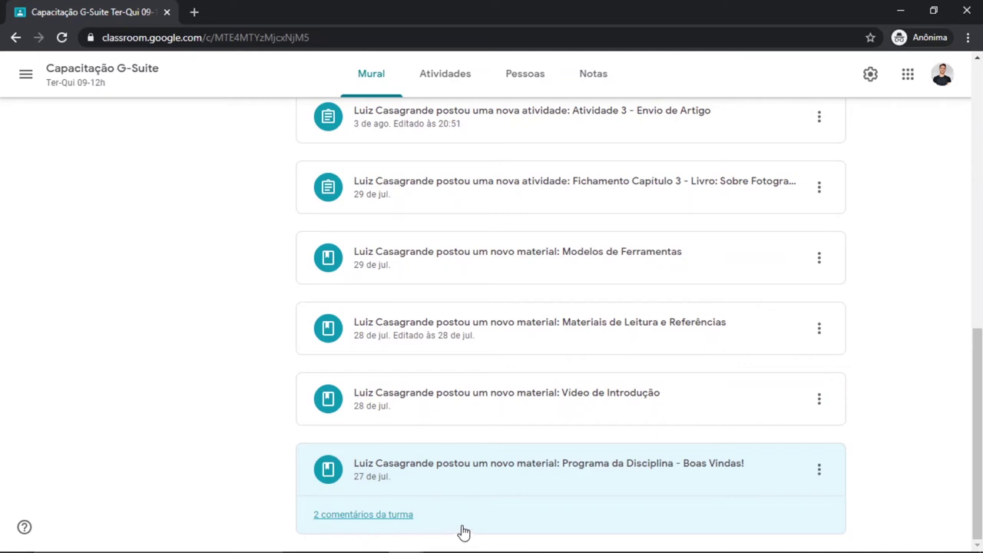
left_click(421, 515)
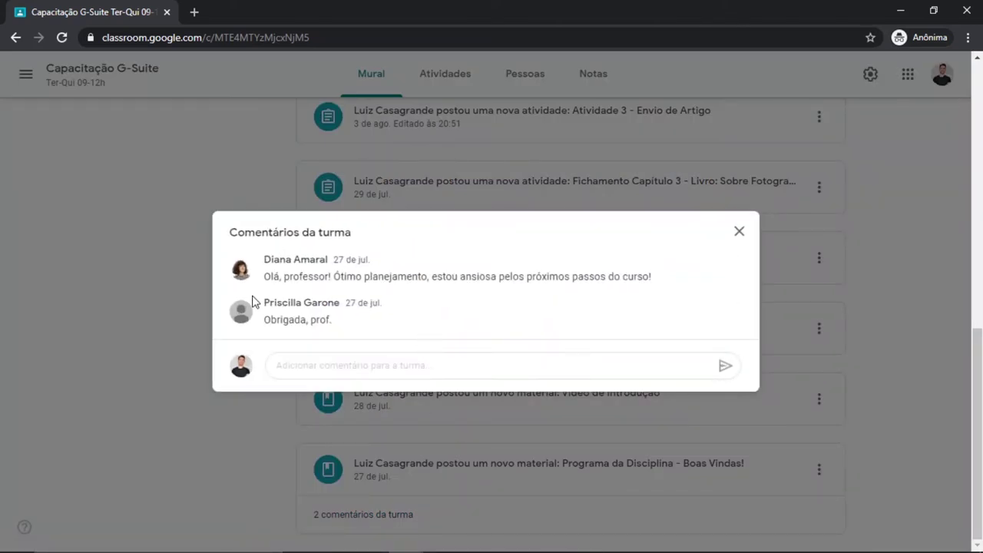
left_click(739, 234)
Open the class settings, review the Mural permission choices for students, and choose "Os alunos podem postar e comentar".
scroll(358, 321, "up", 10)
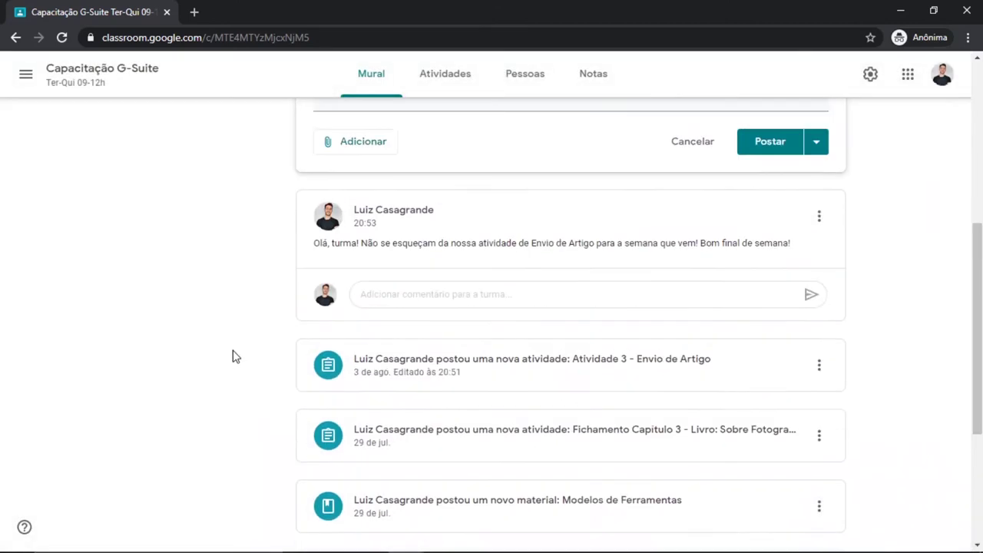
scroll(235, 353, "up", 1)
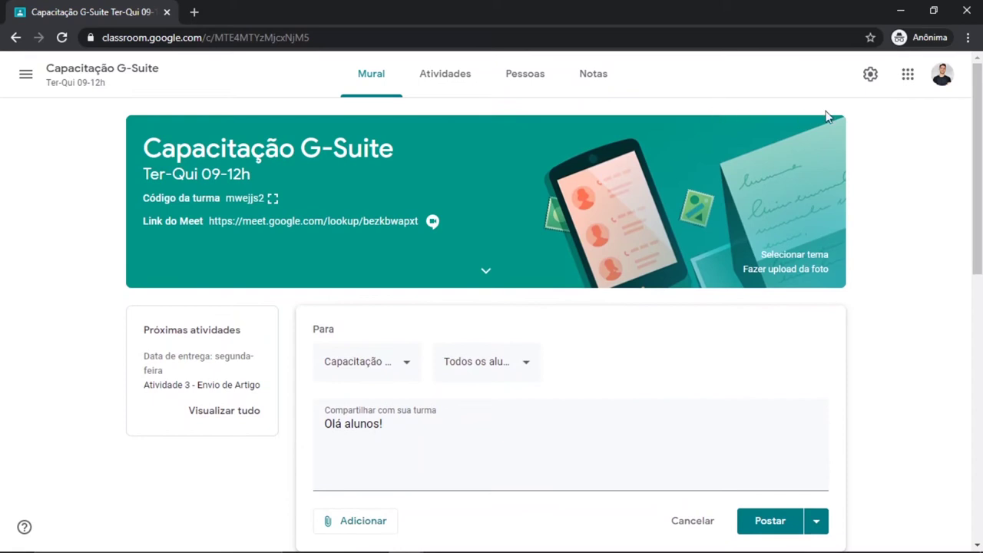
left_click(871, 77)
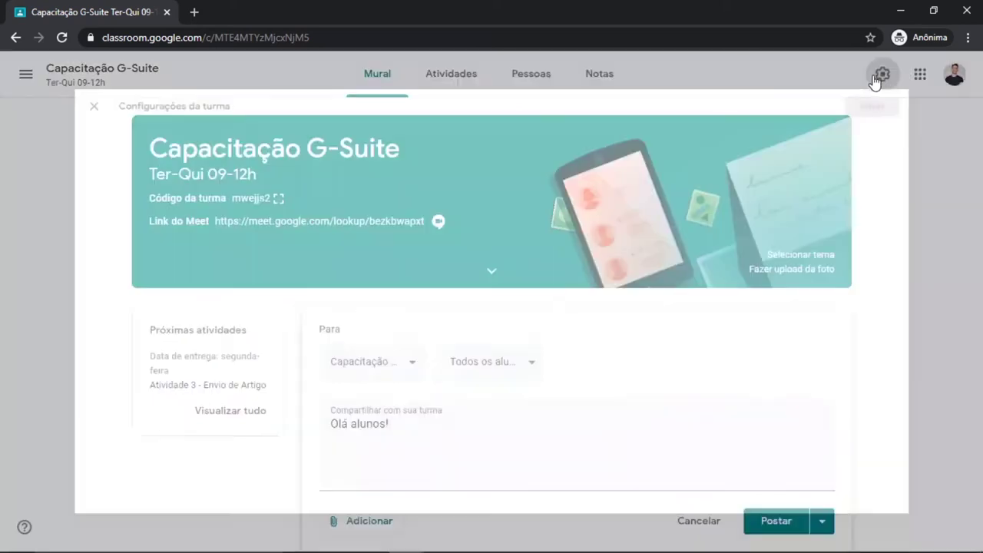
scroll(815, 146, "down", 4)
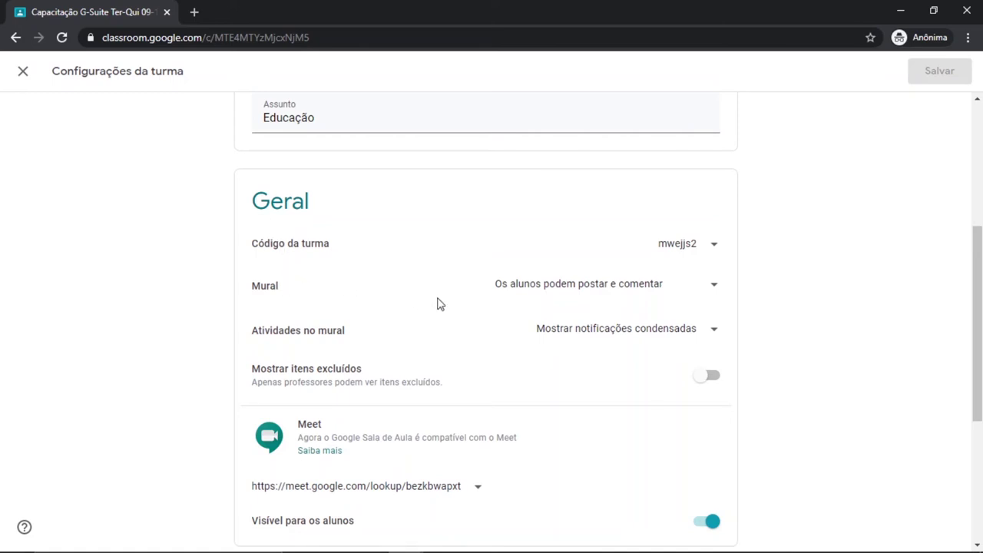
left_click(714, 298)
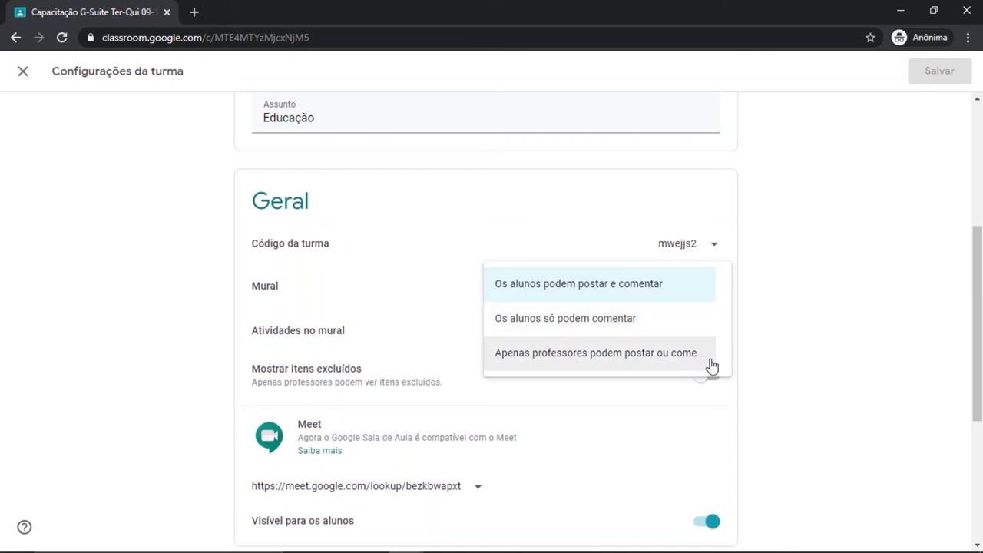
left_click(699, 288)
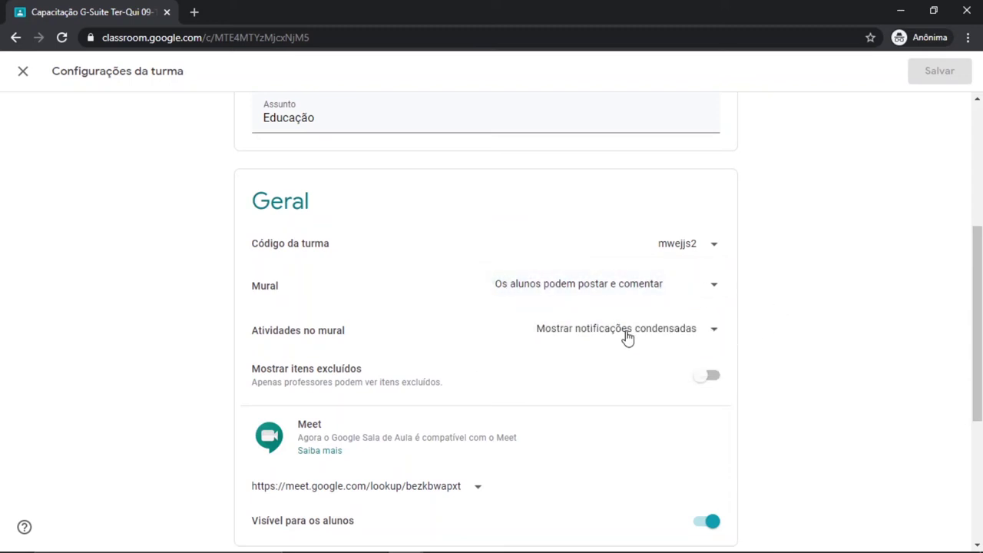
Set how activities appear on the Mural to "Mostrar anexos e detalhes" and save the class settings.
left_click(721, 335)
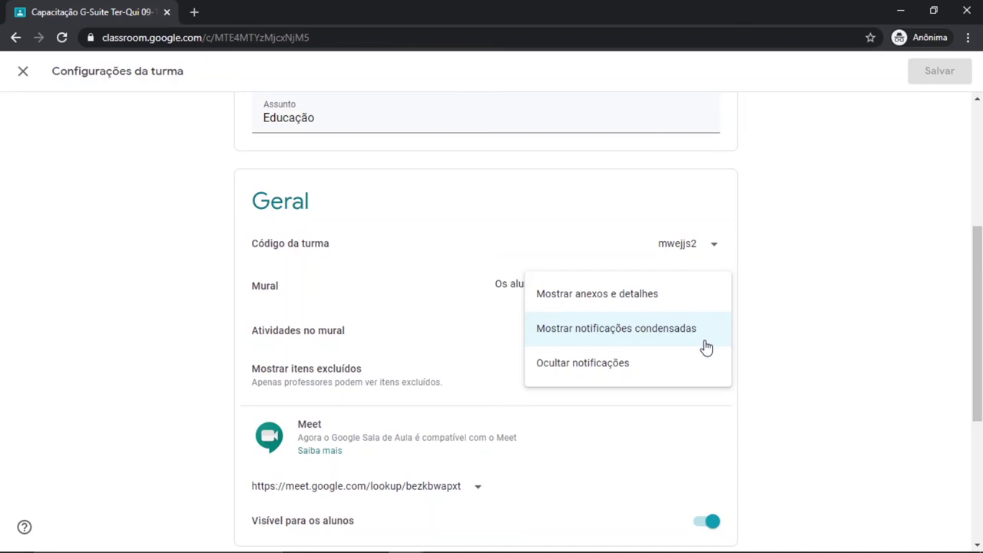
left_click(704, 303)
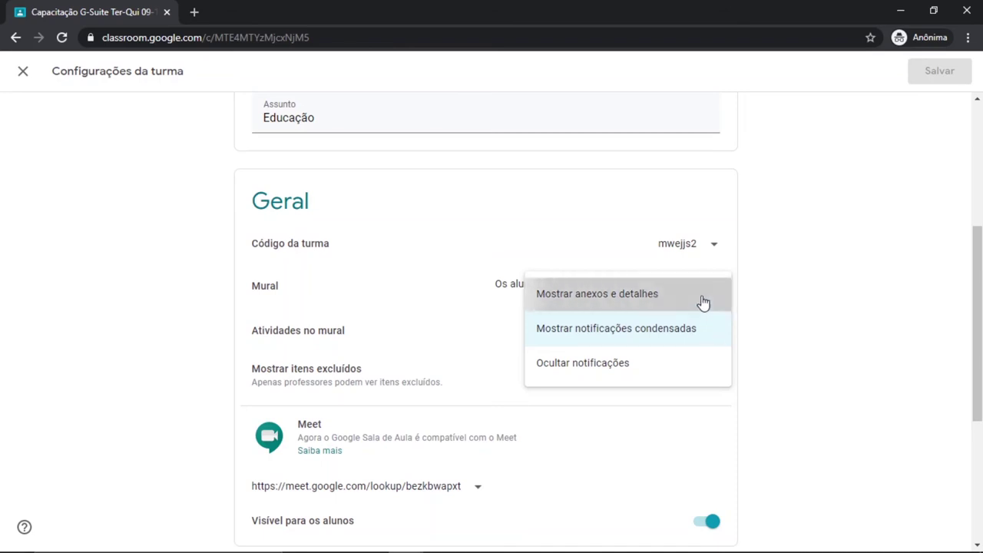
left_click(931, 77)
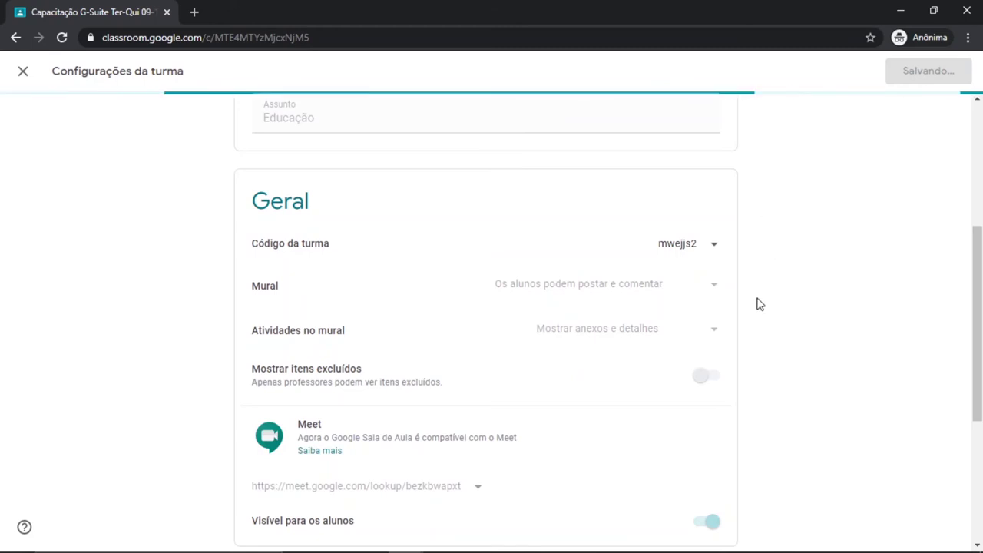
Look through the Mural's expanded activity and material posts down to the comment field of Programa da Disciplina - Boas Vindas!
scroll(756, 321, "down", 4)
scroll(757, 315, "down", 2)
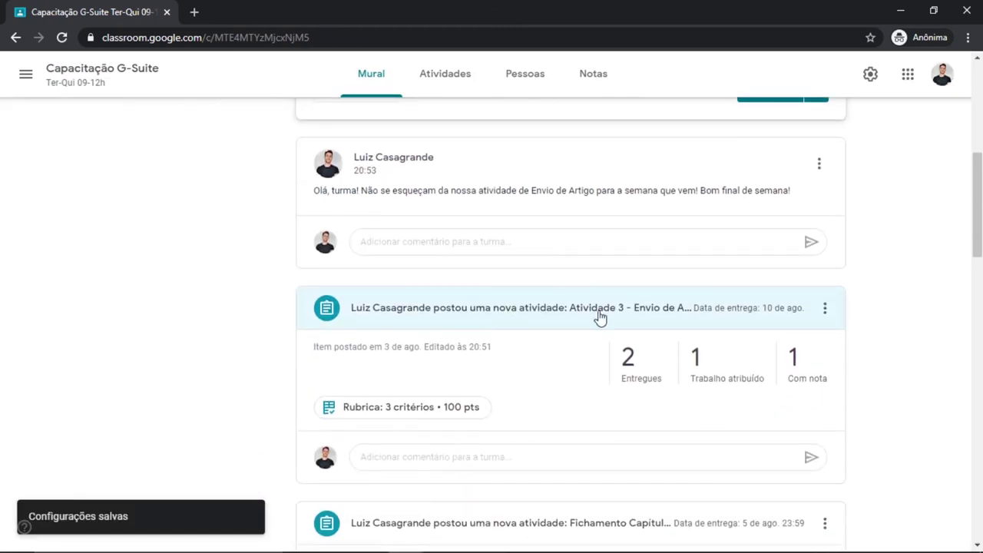
scroll(443, 356, "down", 4)
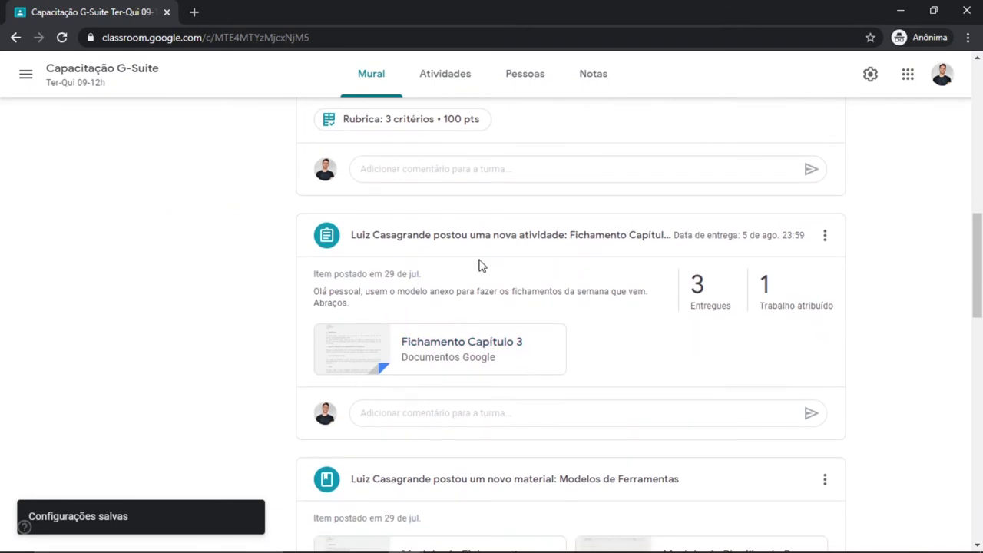
scroll(395, 364, "down", 4)
scroll(467, 362, "down", 4)
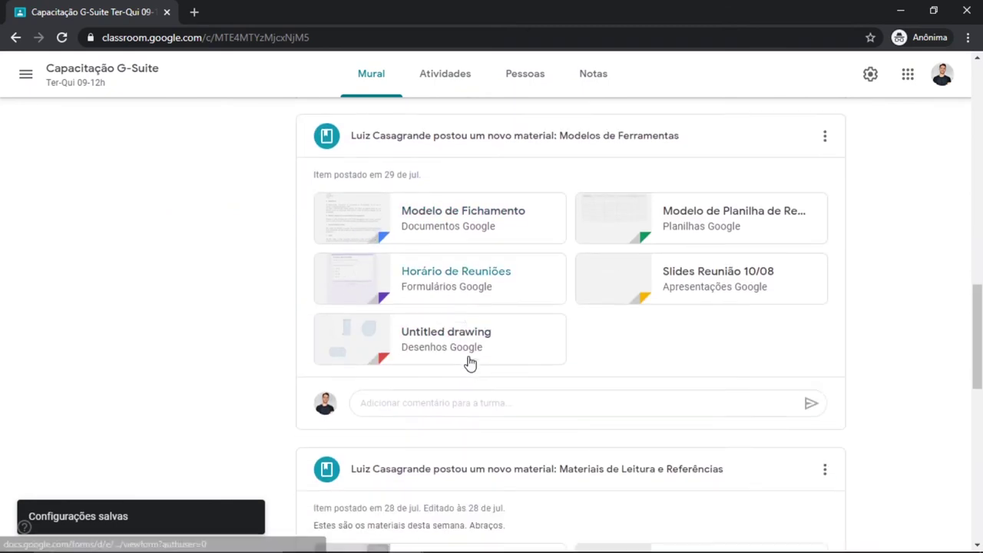
scroll(389, 311, "down", 4)
scroll(390, 315, "down", 3)
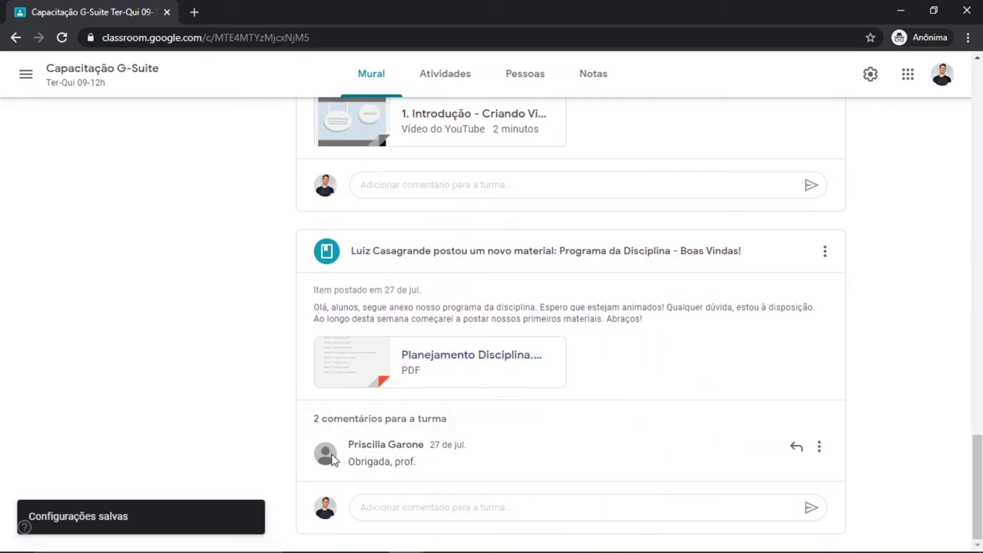
left_click(381, 512)
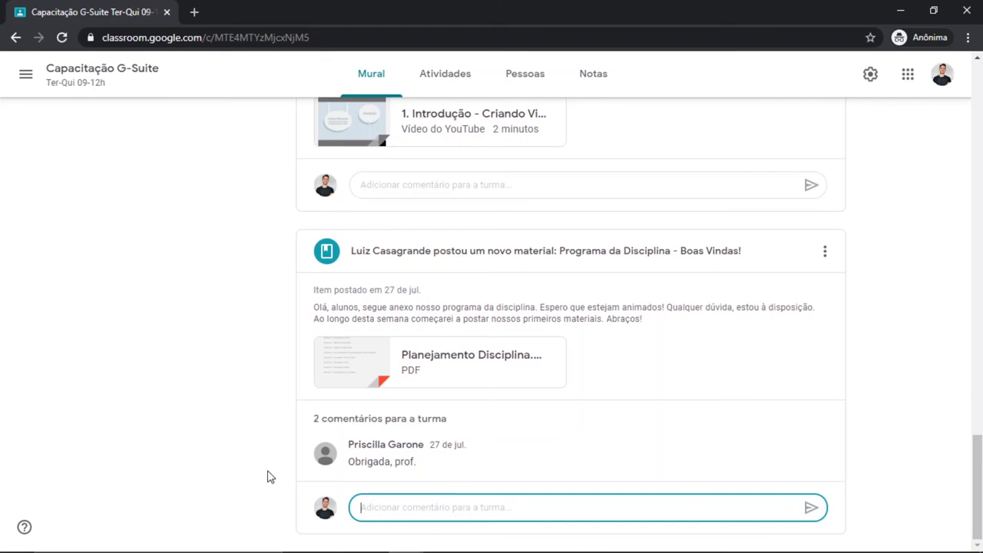
Set the class's Mural activities setting to "Ocultar notificações", save it, and check the Mural.
scroll(268, 474, "up", 4)
left_click(861, 83)
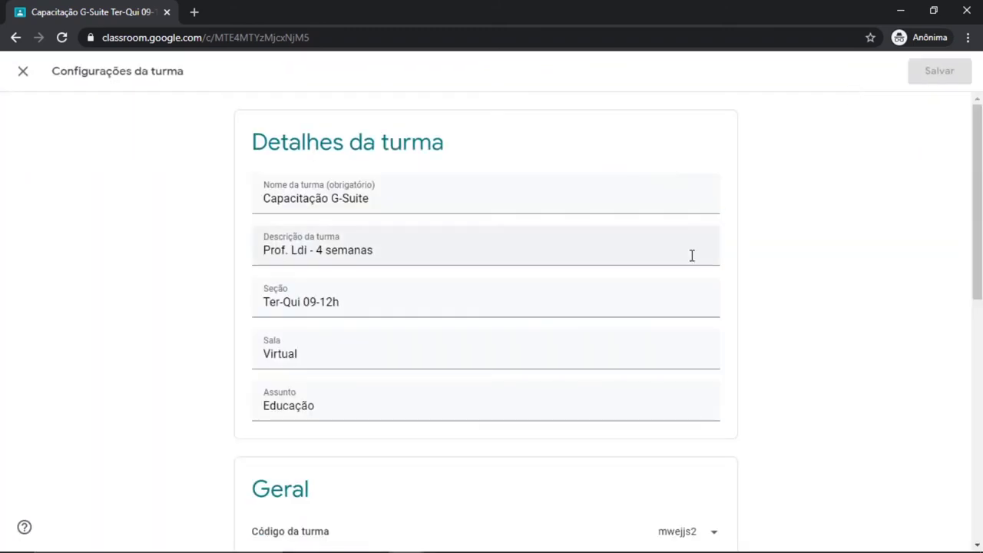
scroll(699, 268, "down", 4)
left_click(686, 332)
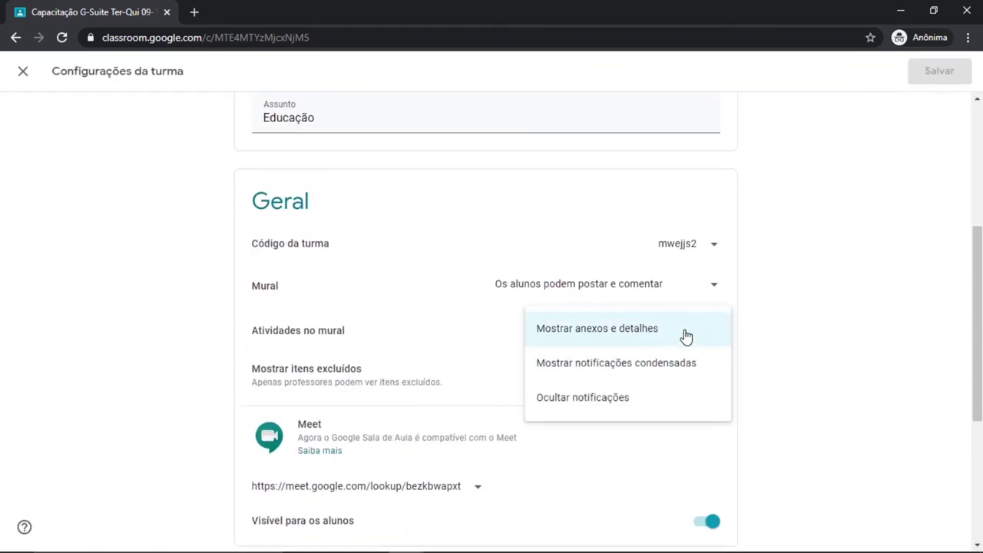
left_click(658, 402)
left_click(942, 74)
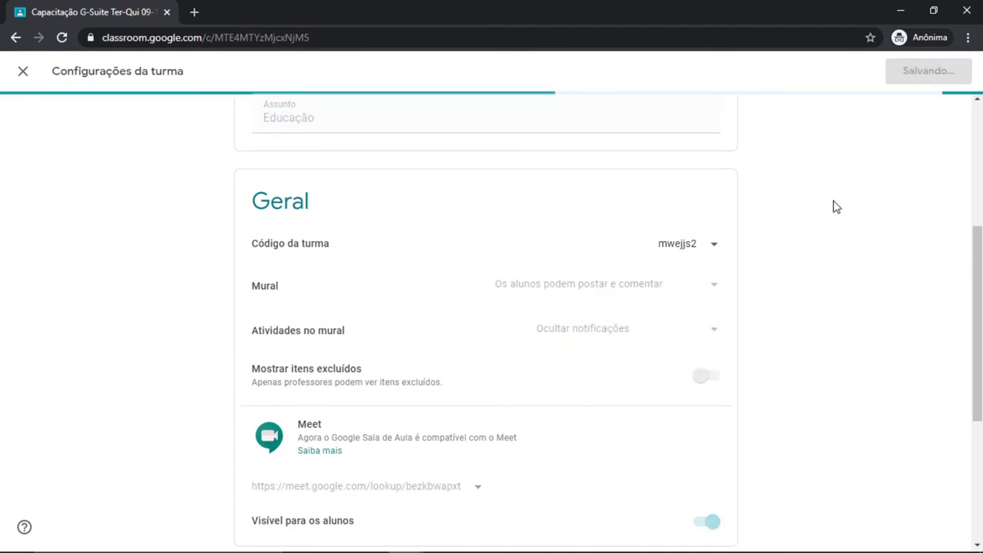
scroll(866, 273, "up", 3)
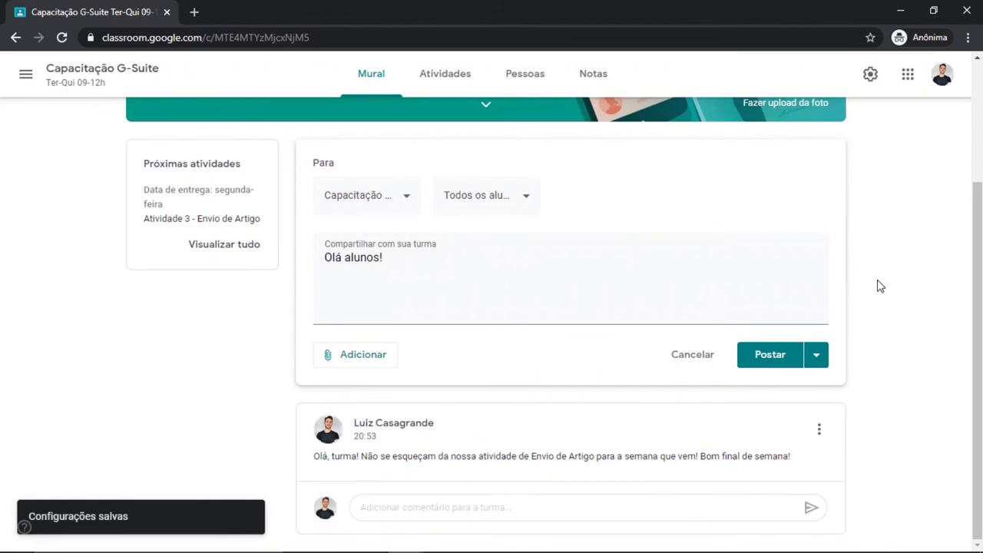
scroll(903, 291, "down", 3)
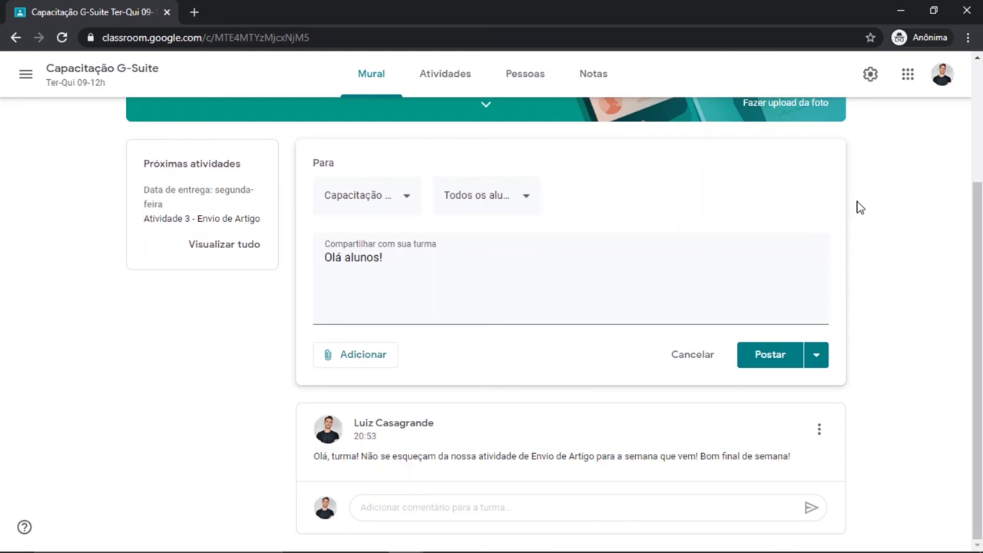
Turn on "Mostrar itens excluídos" in the class settings and save the change.
left_click(869, 76)
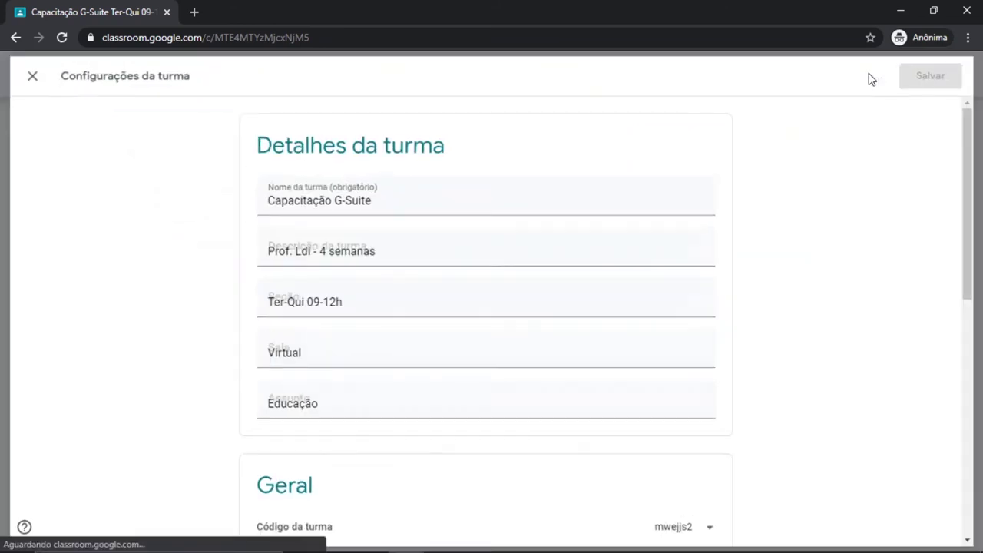
scroll(830, 206, "down", 1)
scroll(829, 206, "down", 3)
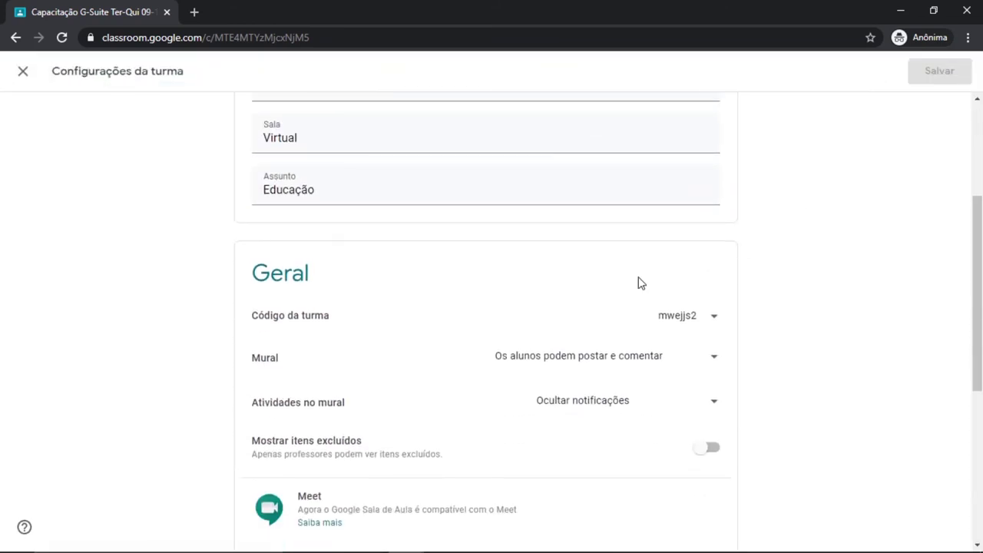
left_click(705, 459)
left_click(706, 457)
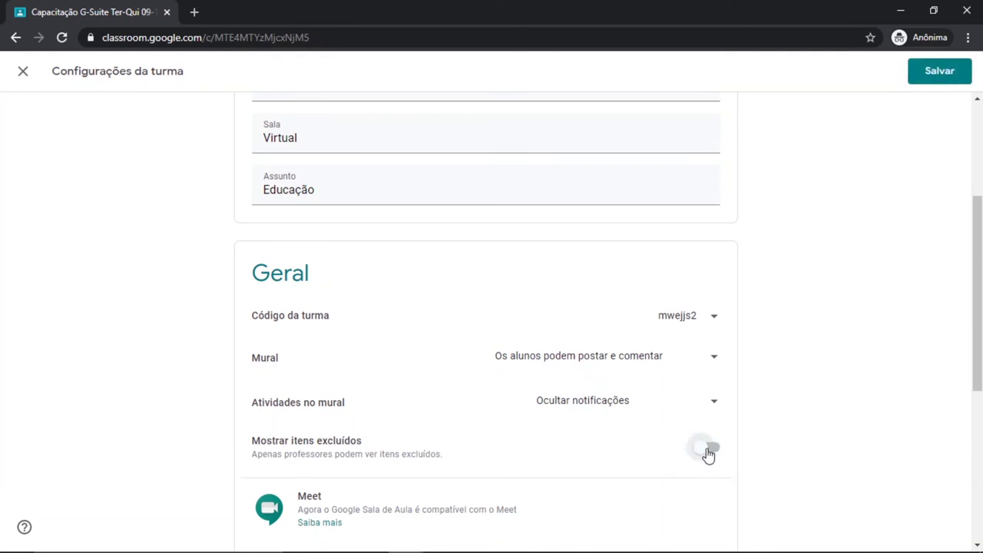
left_click(707, 451)
left_click_drag(254, 454, 450, 463)
left_click(457, 465)
scroll(803, 388, "down", 1)
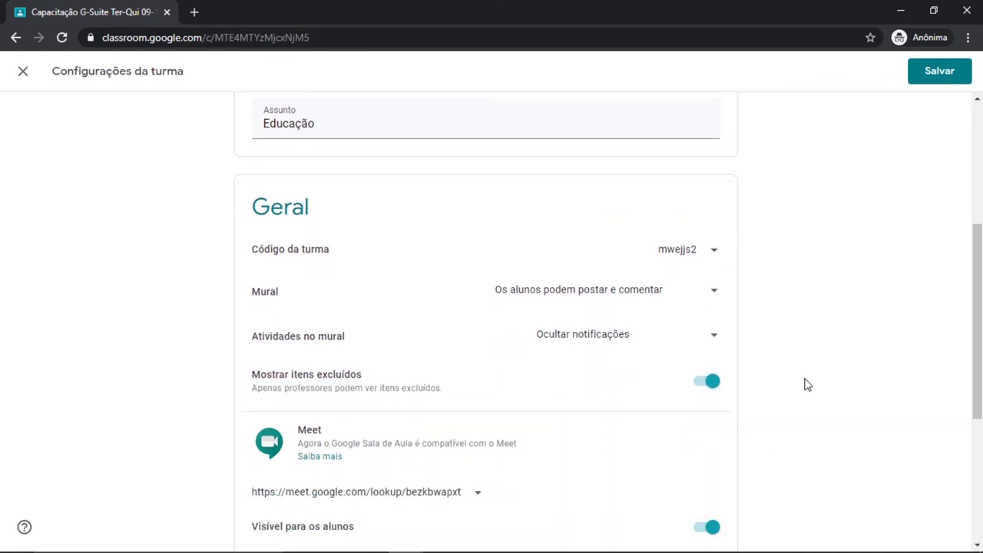
left_click(956, 75)
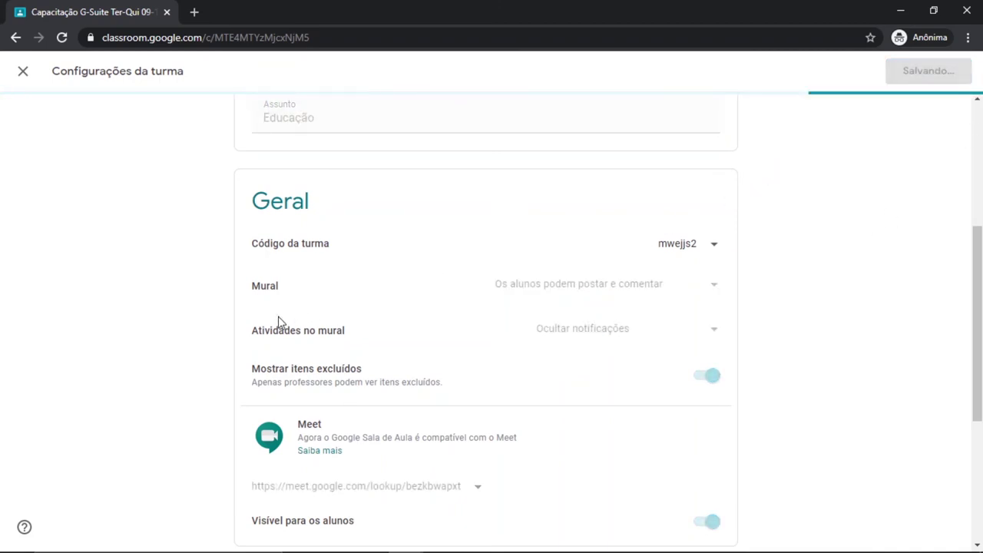
View all upcoming activities in the Para corrigir list and return to the Capacitação G-Suite Ter-Qui 09-12h class.
scroll(235, 319, "up", 1)
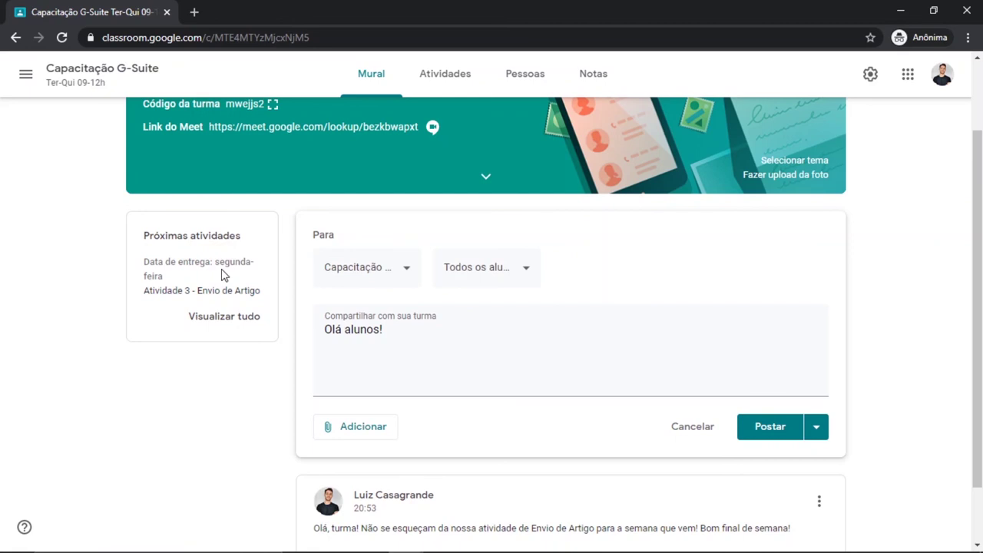
left_click(221, 324)
left_click(533, 336)
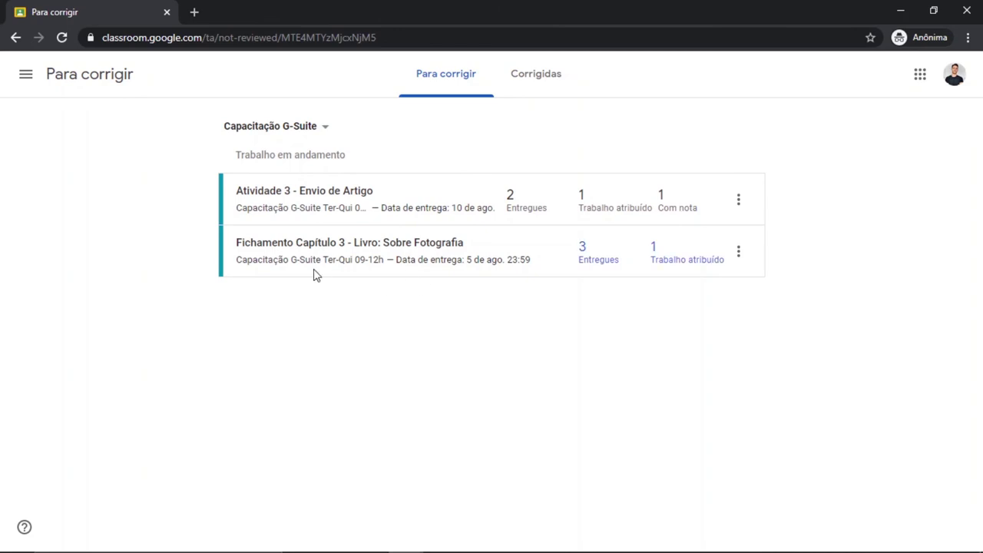
left_click(27, 80)
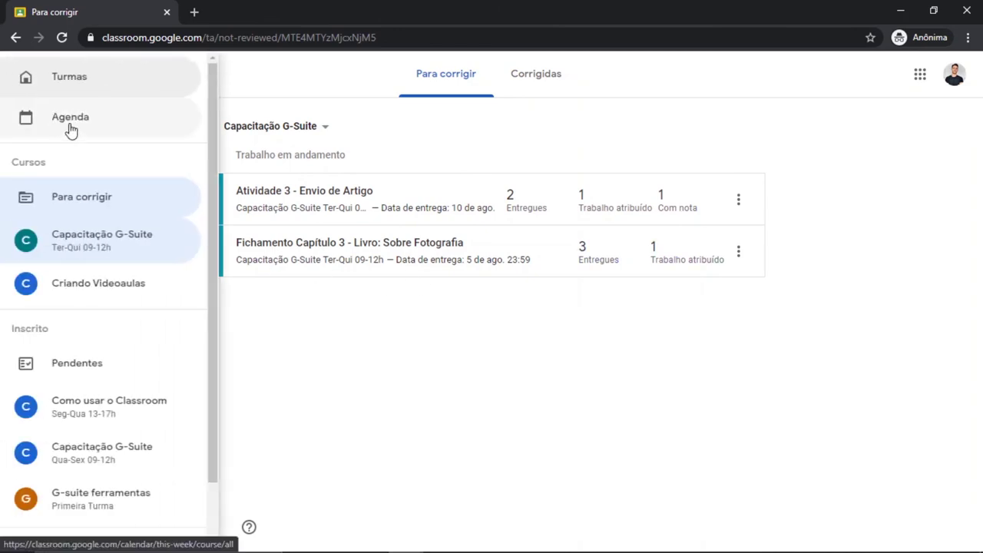
left_click(105, 234)
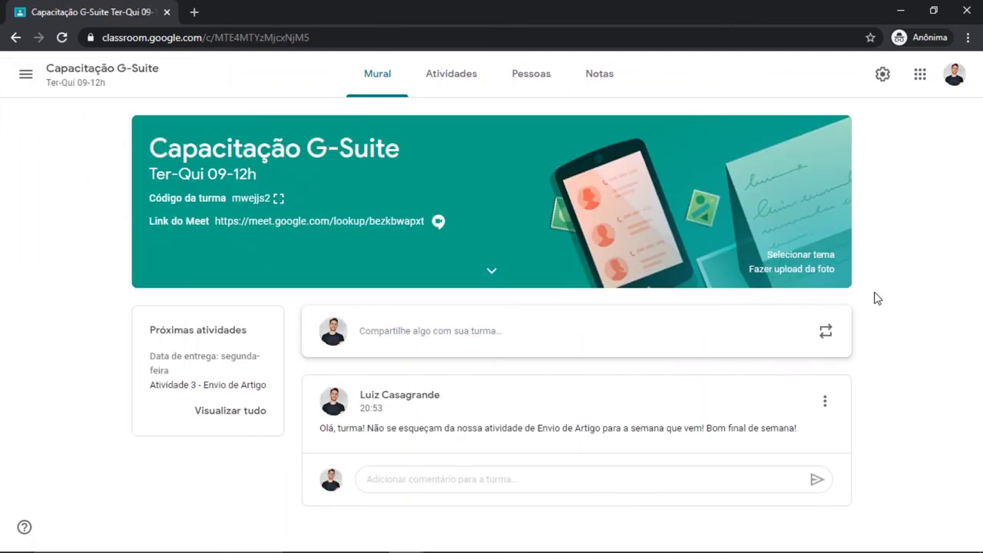